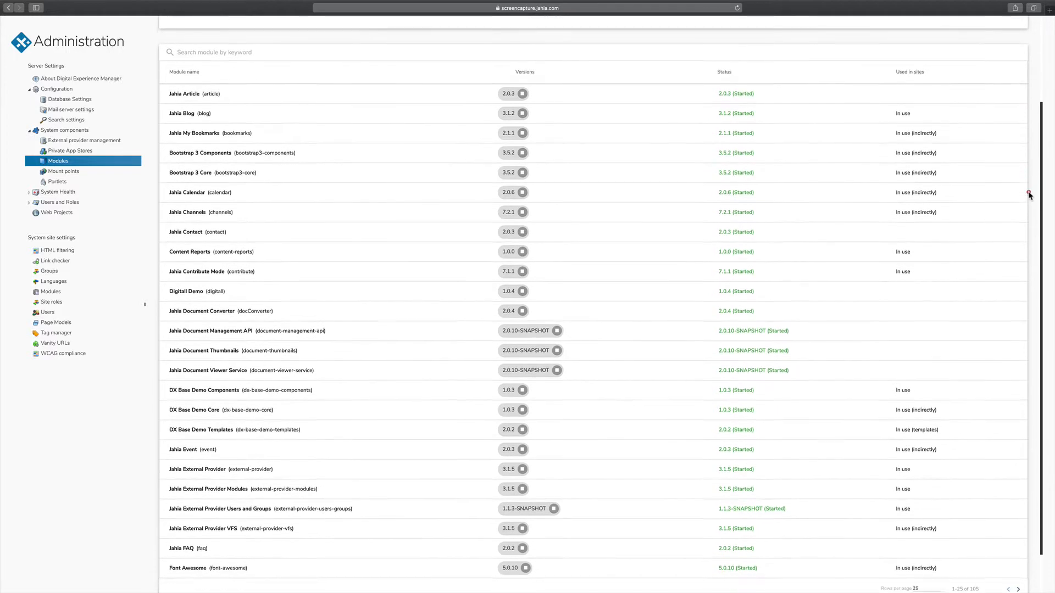
Review the Jahia Calendar module's details, including its site usage and dependencies, and return to the module list
scroll(1019, 240, "up", 4)
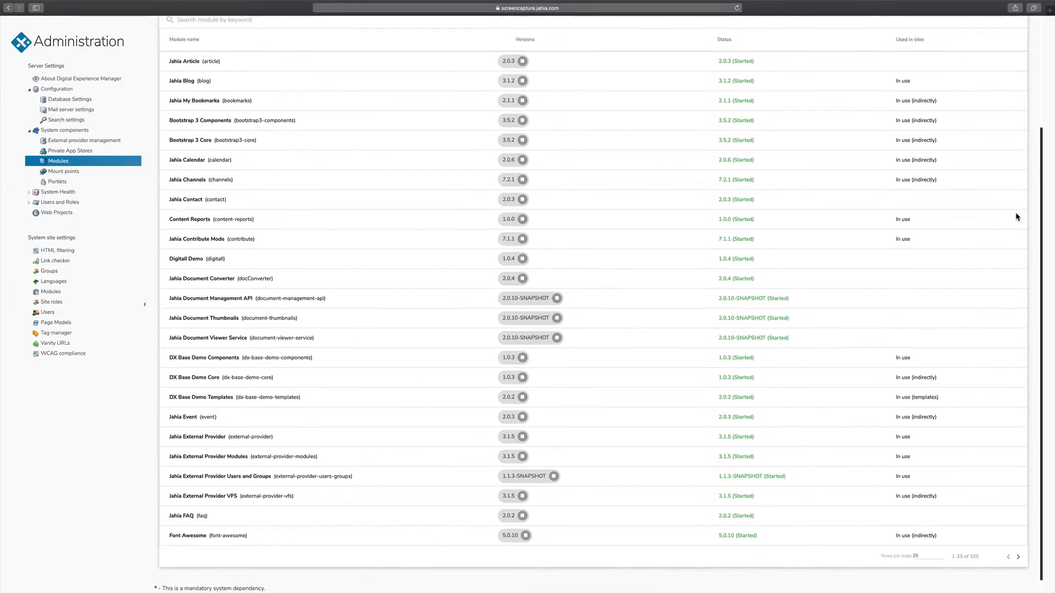
scroll(1004, 144, "up", 2)
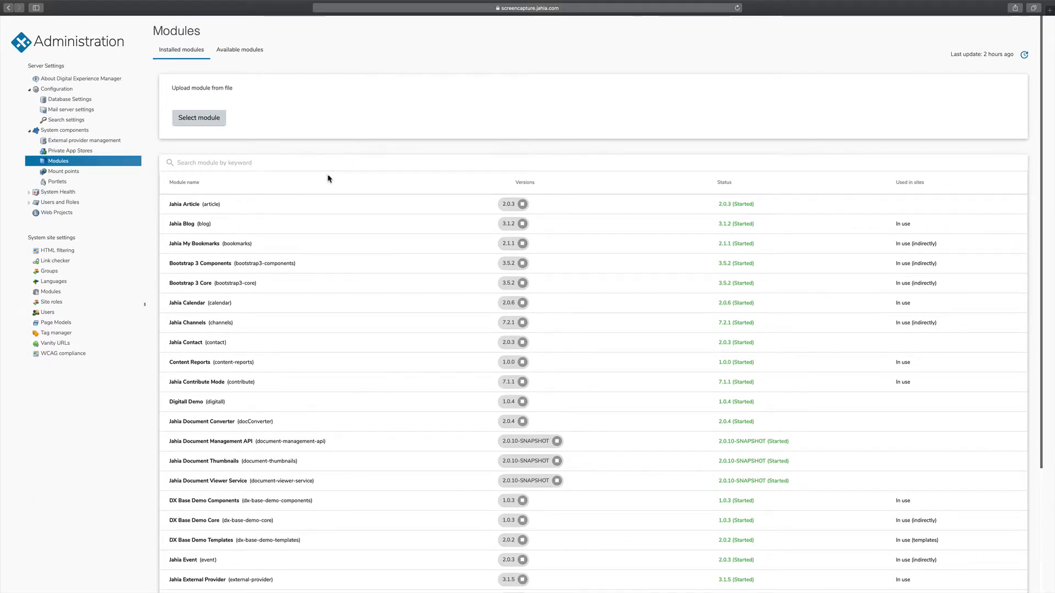
left_click(195, 303)
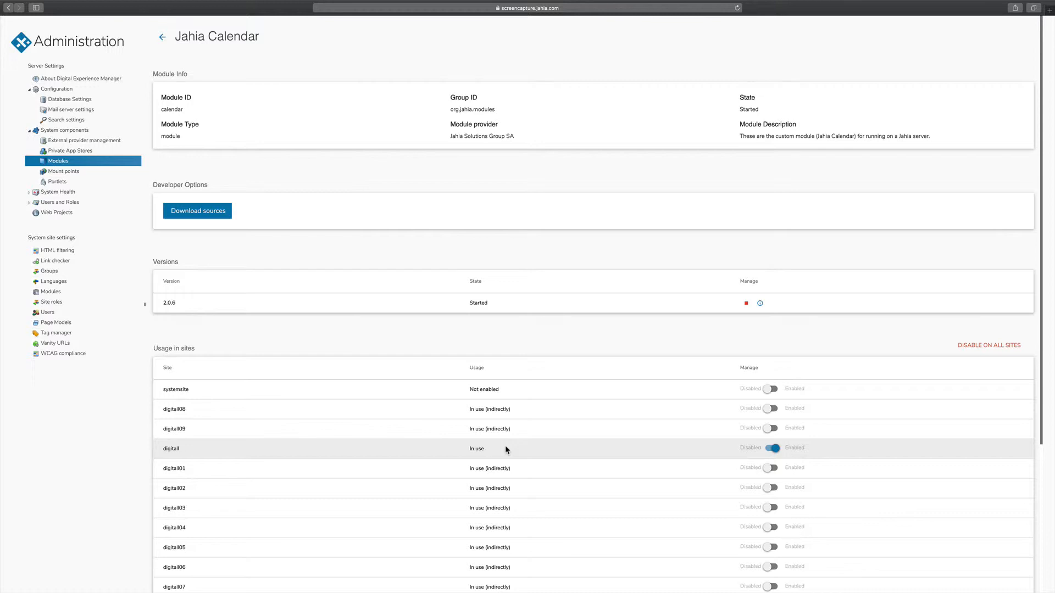
left_click_drag(1039, 341, 1033, 478)
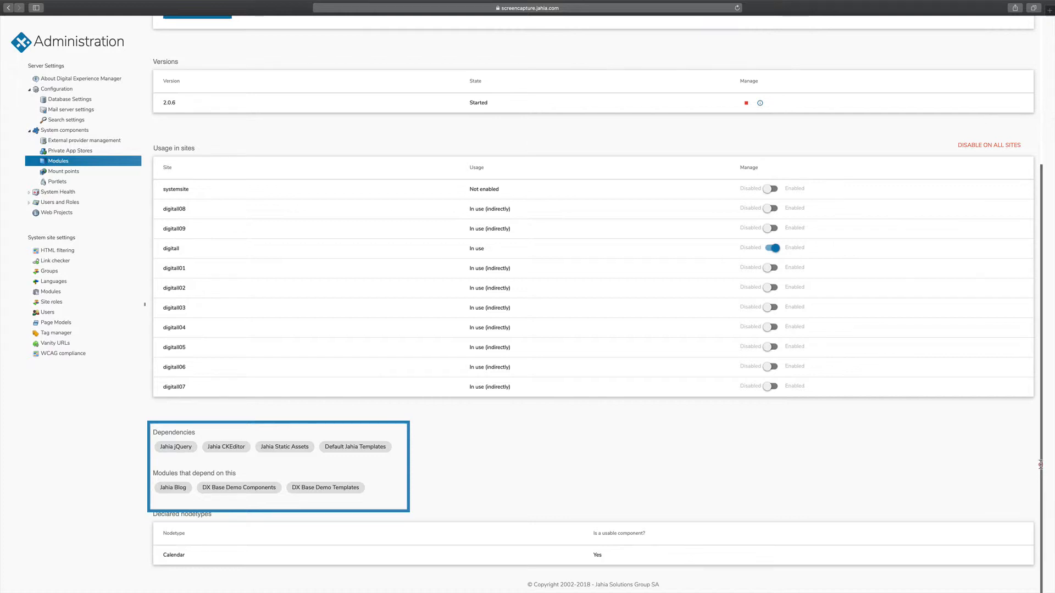
left_click_drag(1040, 456, 1038, 239)
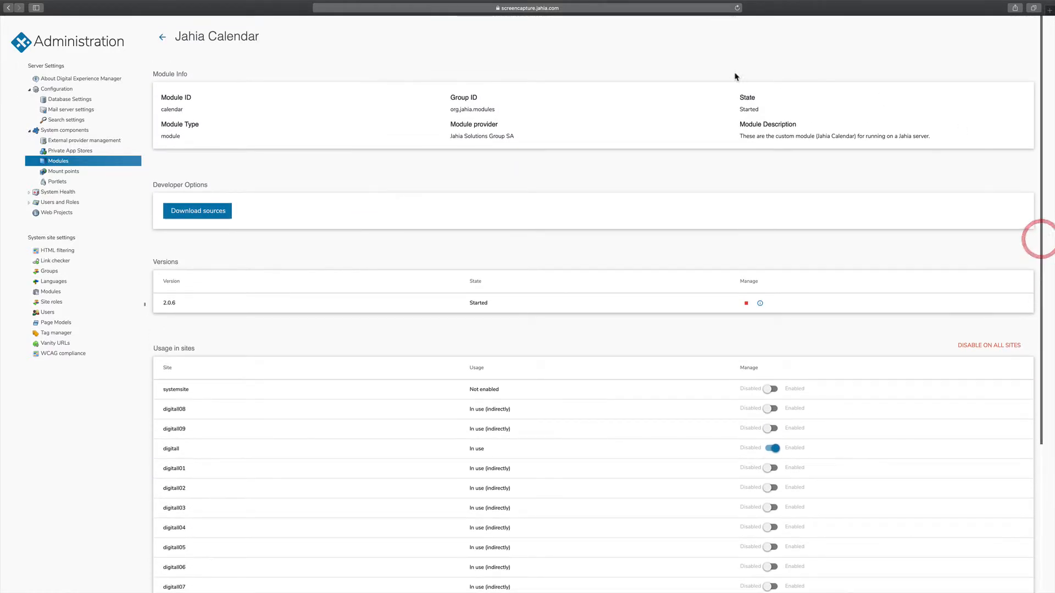
left_click(162, 37)
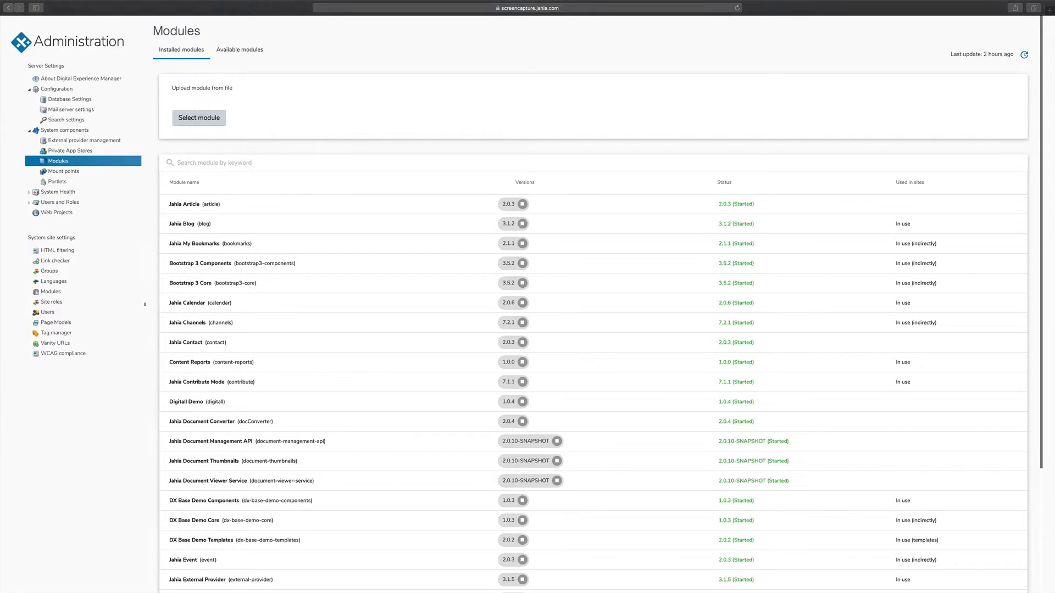
Search the available modules for "form" and download Form Factory Core 2.2.1 from its details
left_click(240, 54)
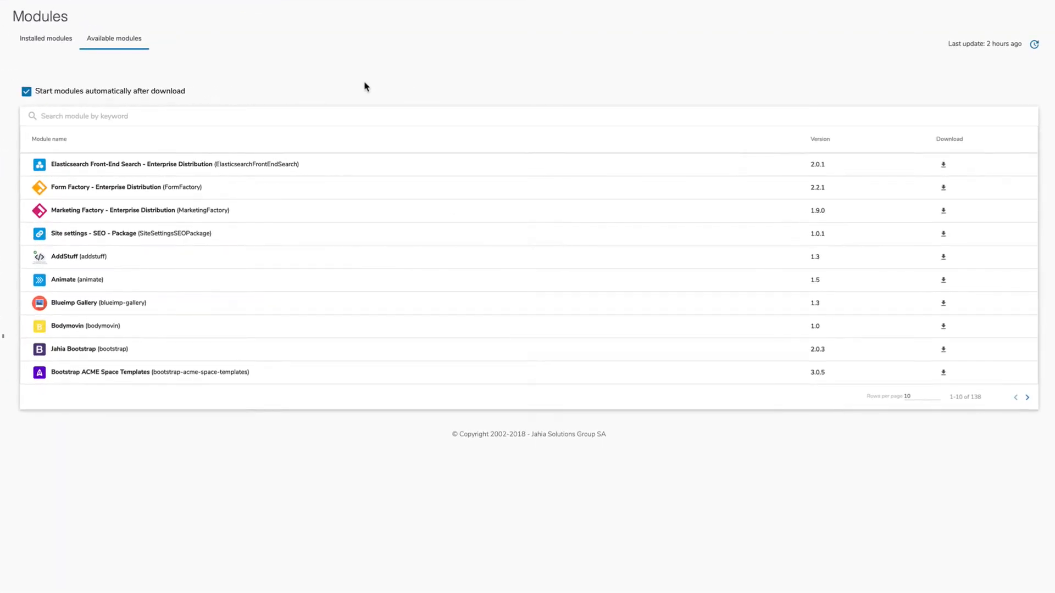
left_click(55, 114)
type("form")
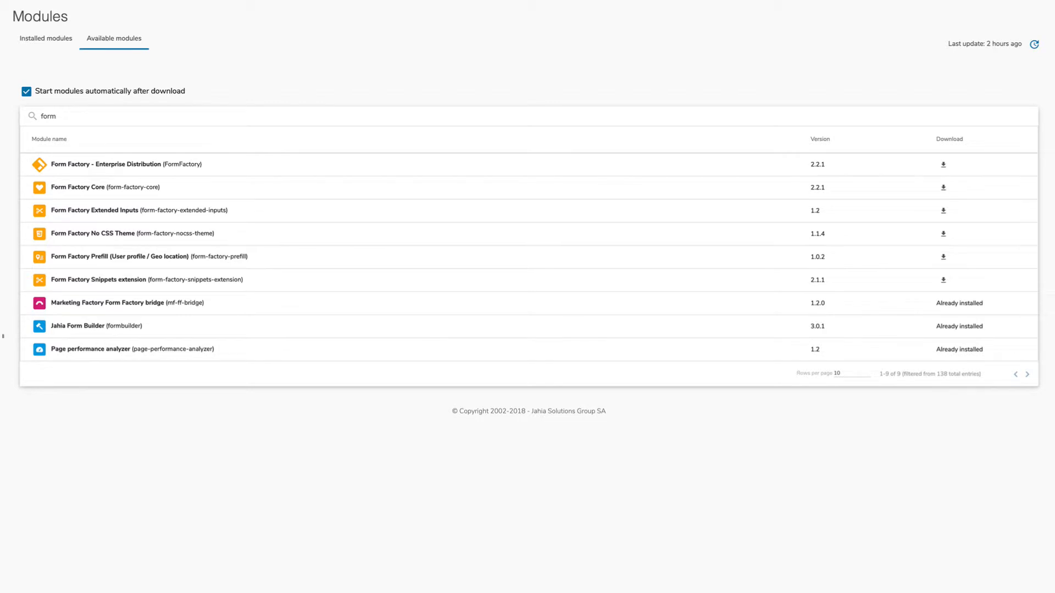
left_click(86, 191)
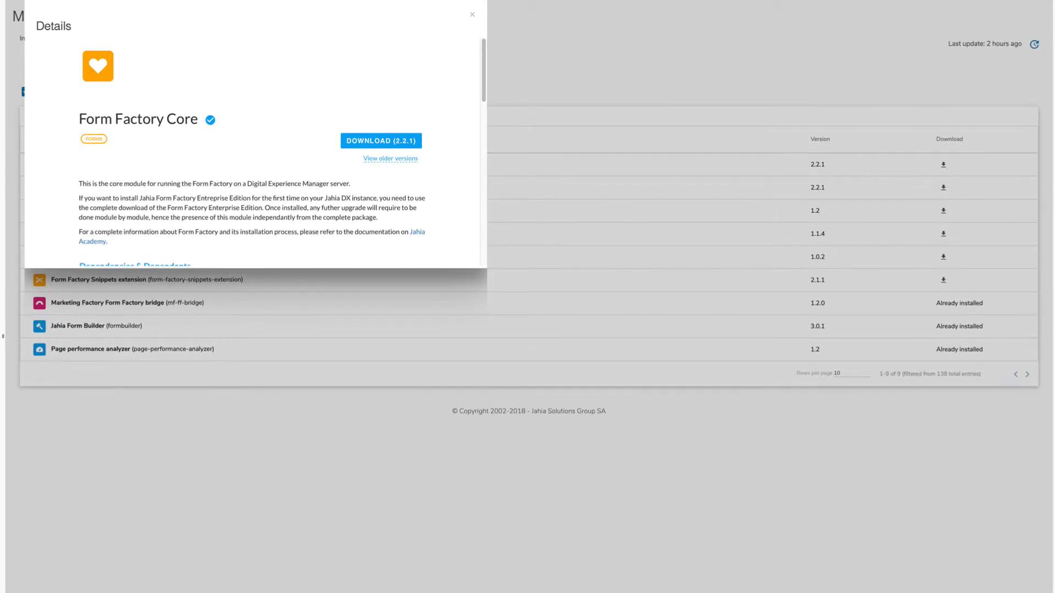
left_click(387, 140)
left_click(473, 19)
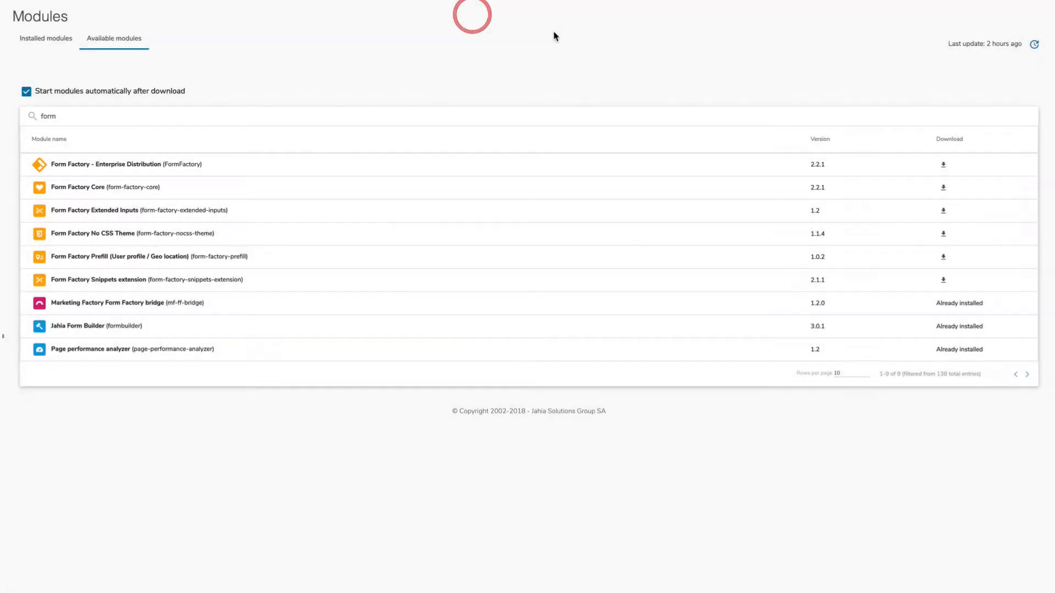
Upload the module file form-factory-core-2.2.1.jar from the Desktop to the installed modules
left_click(58, 44)
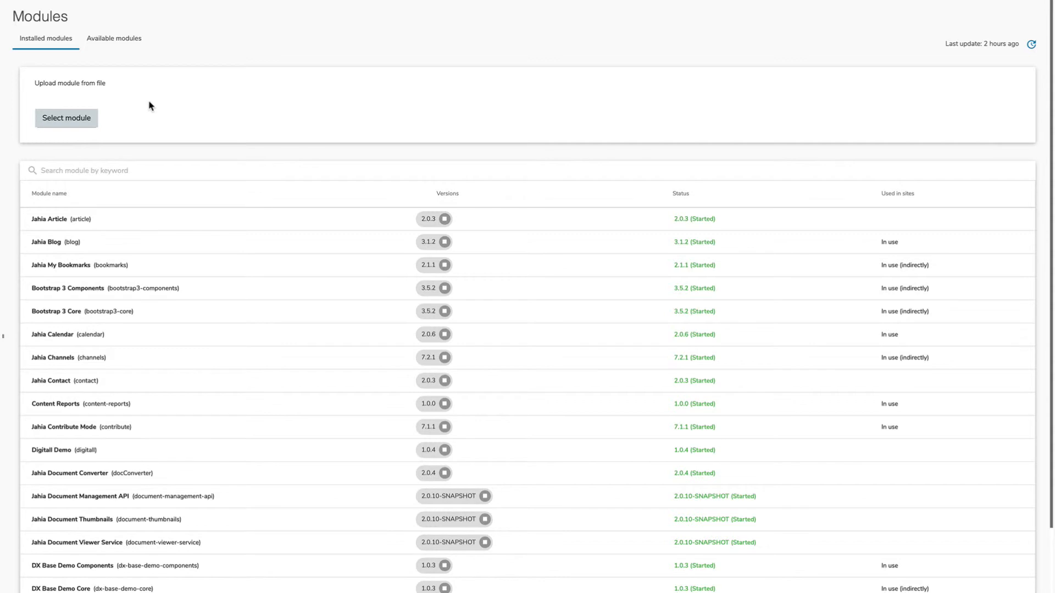
left_click(69, 119)
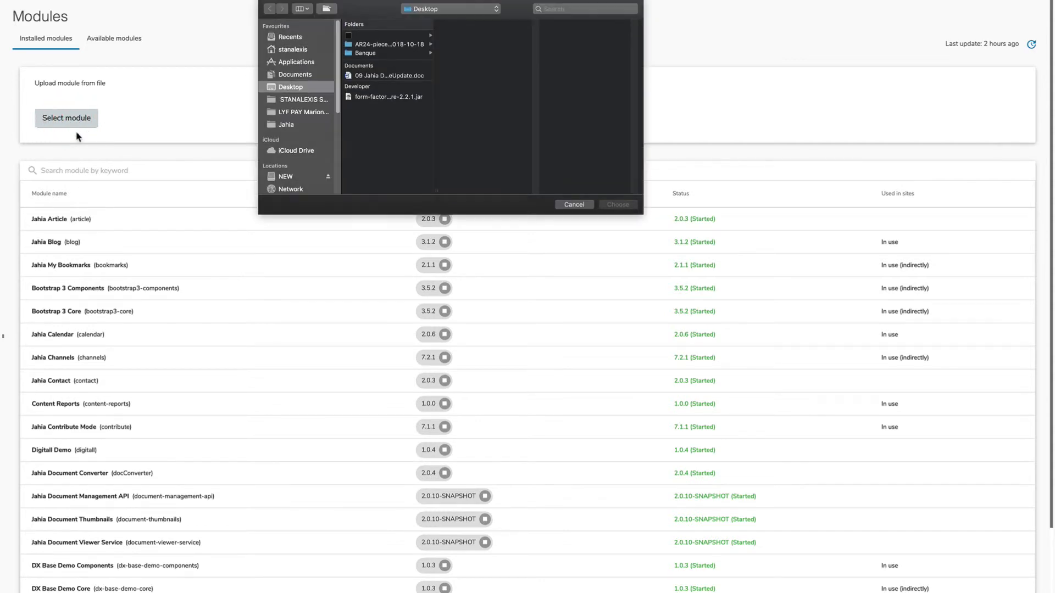
left_click(387, 97)
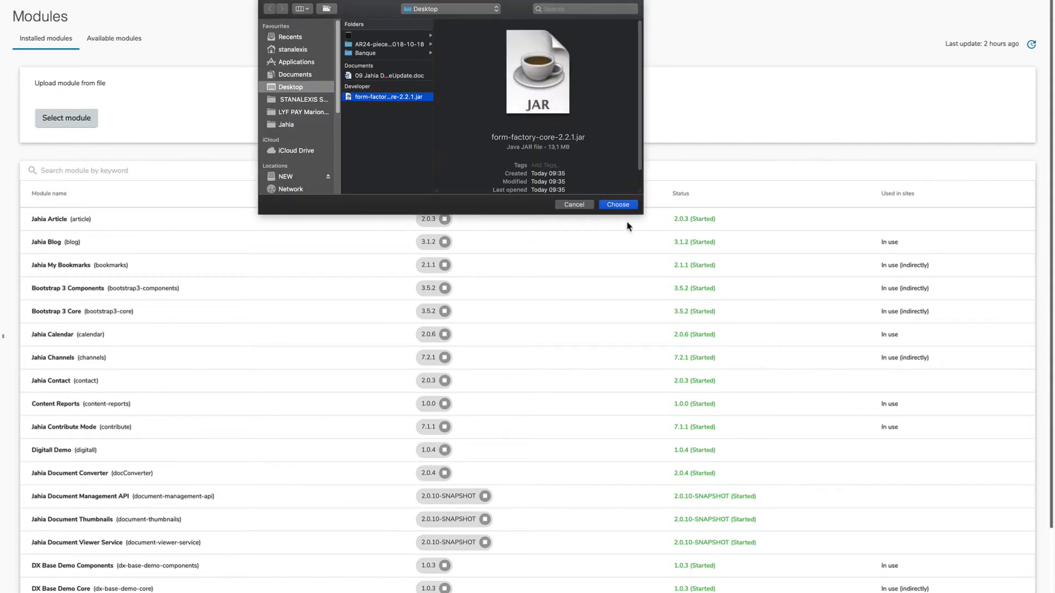
left_click(618, 205)
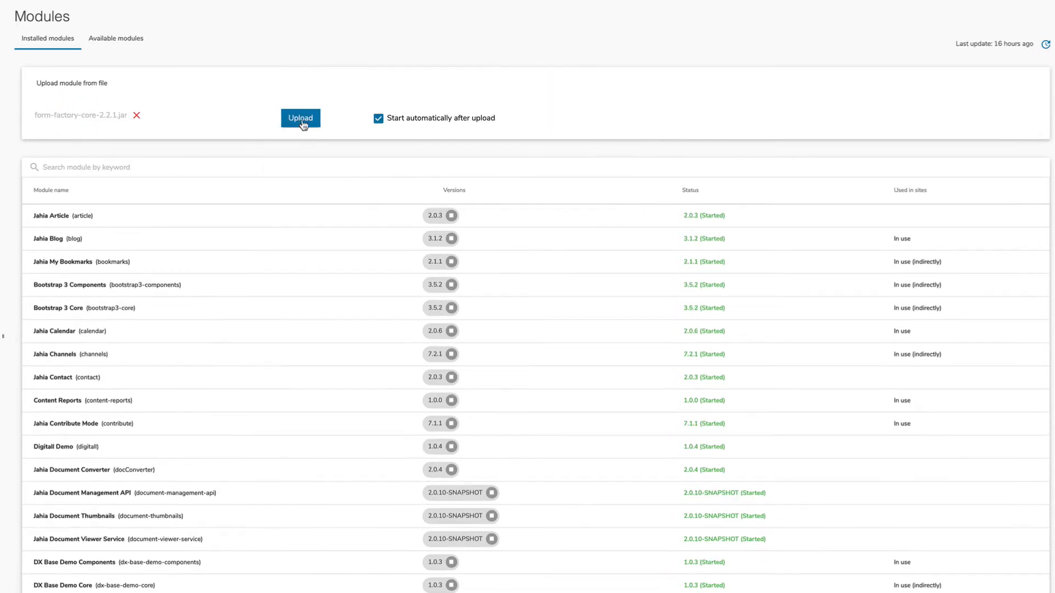
left_click(300, 119)
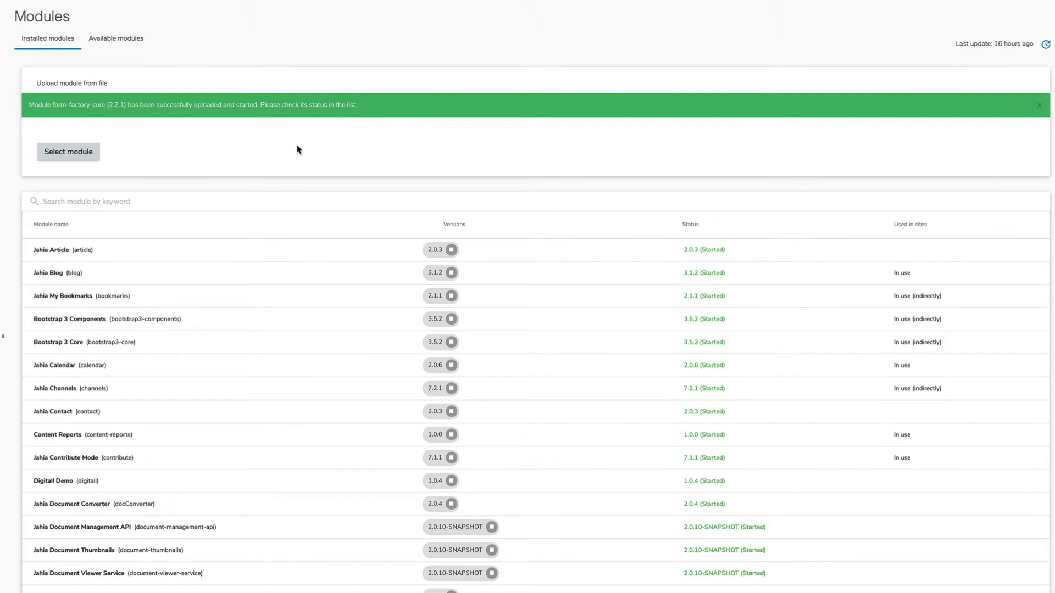
Filter the installed modules by "for" and enable Form Factory Core on the digitall site
left_click(100, 201)
type("for")
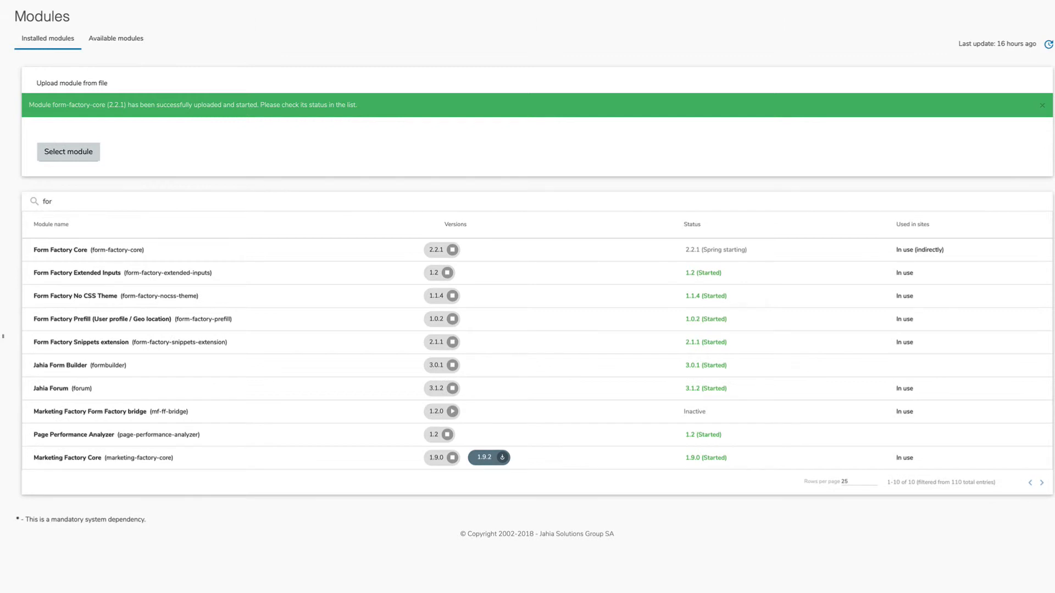
left_click(60, 250)
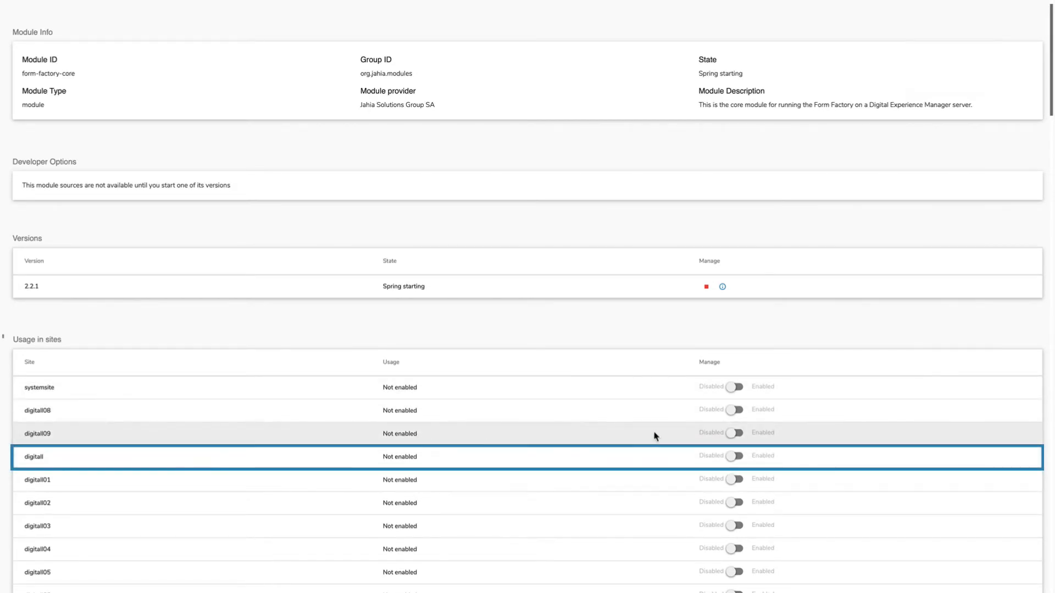
left_click(734, 457)
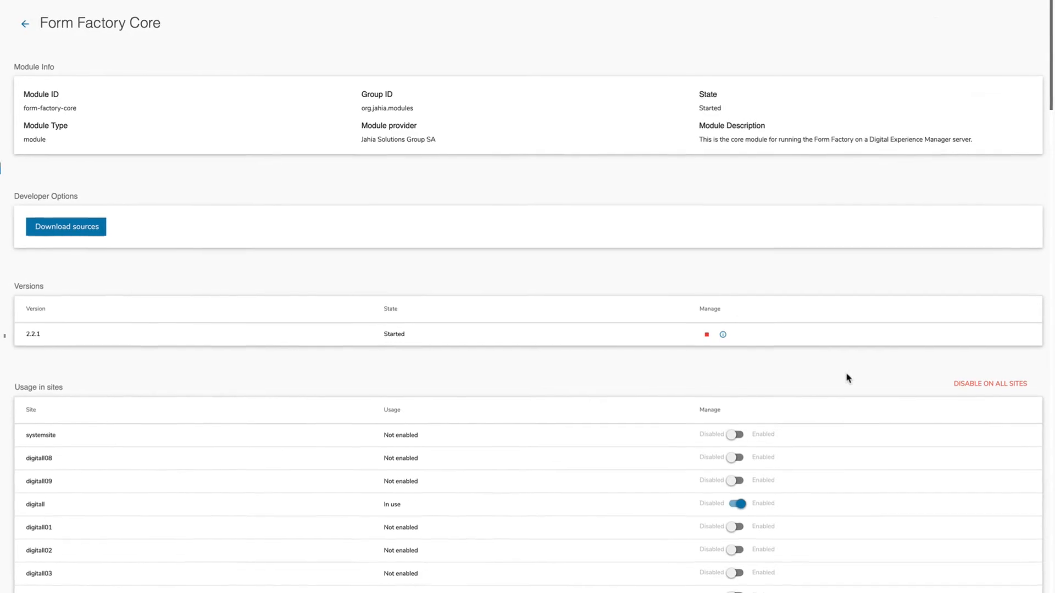
Switch to Edit Mode and expand the Form Components category among the content types available for creation
left_click(27, 44)
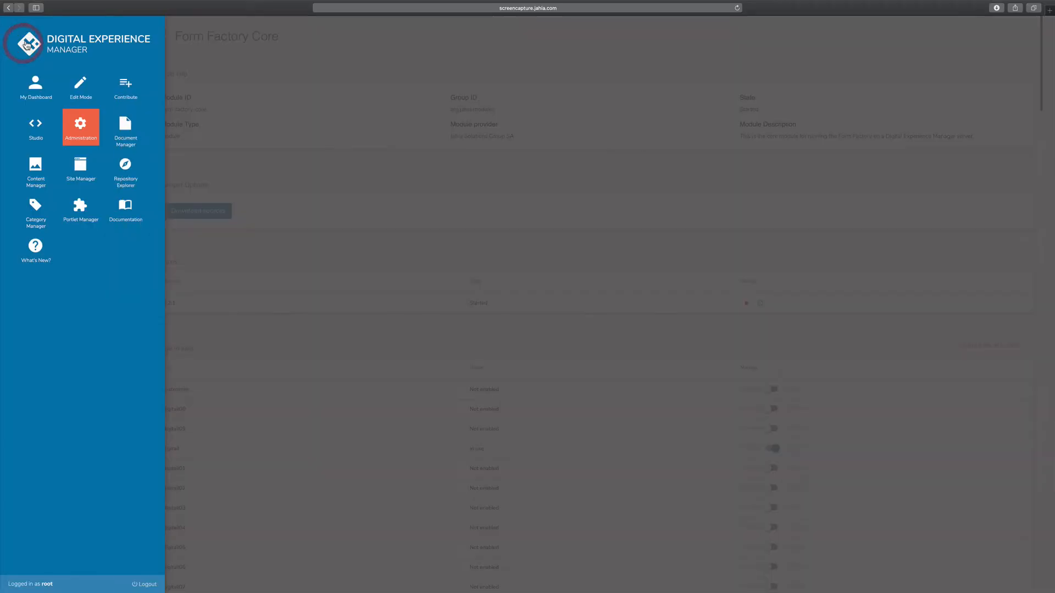
left_click(82, 88)
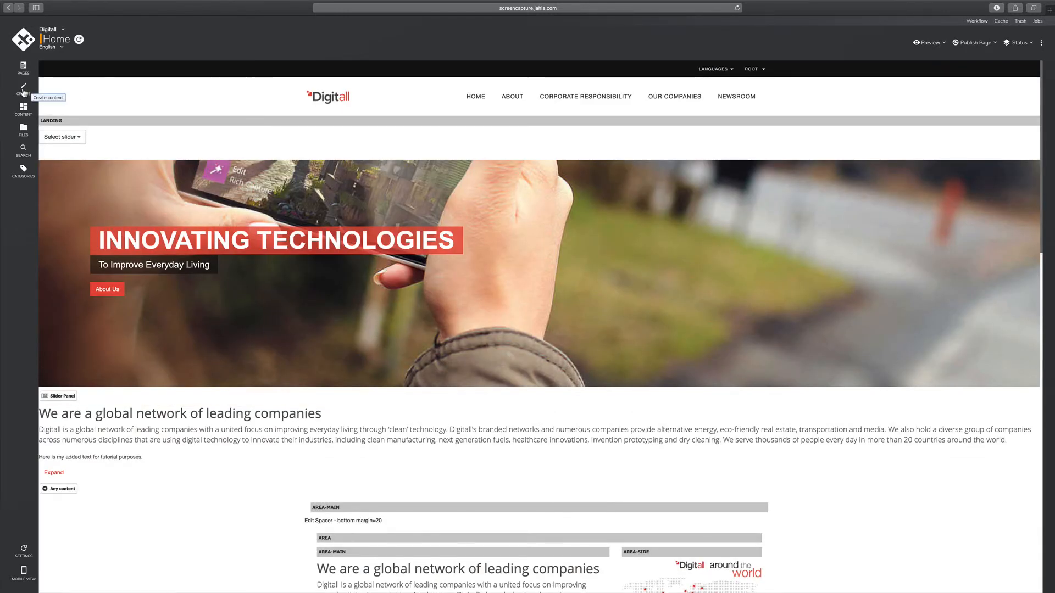
left_click(24, 89)
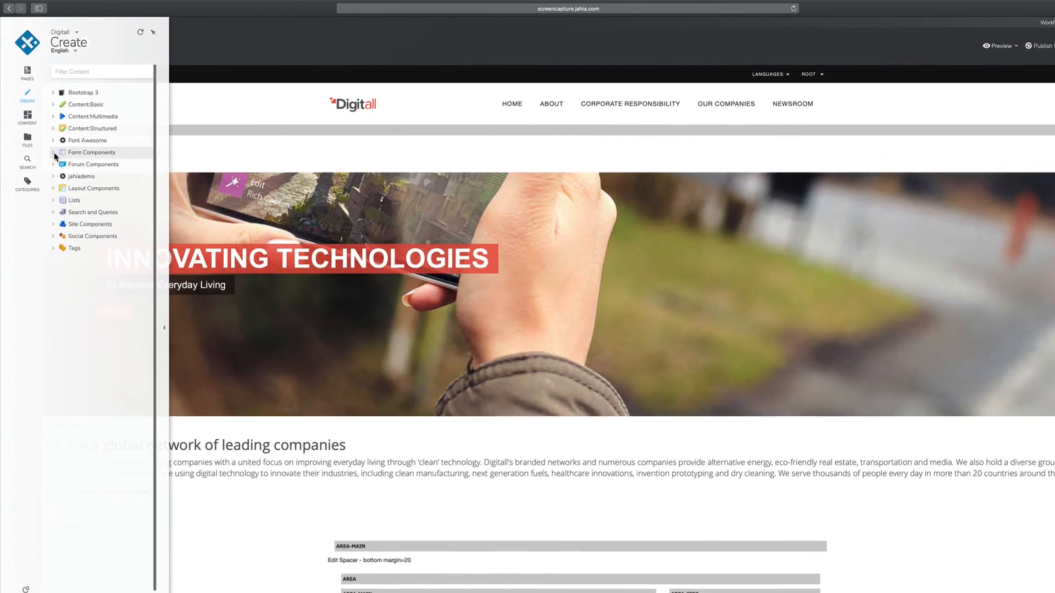
left_click(53, 147)
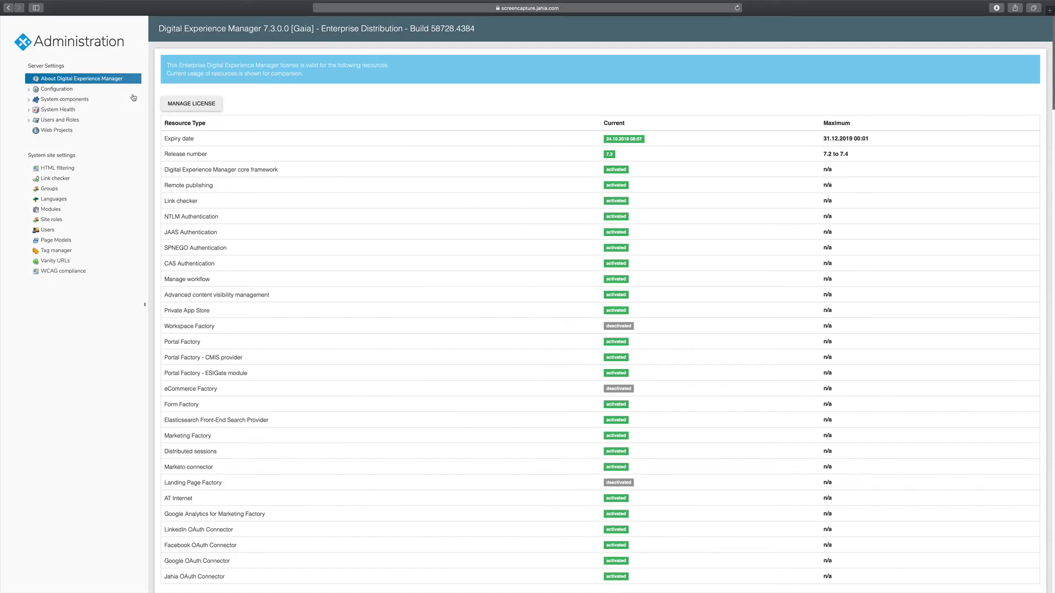
left_click(29, 100)
left_click(44, 120)
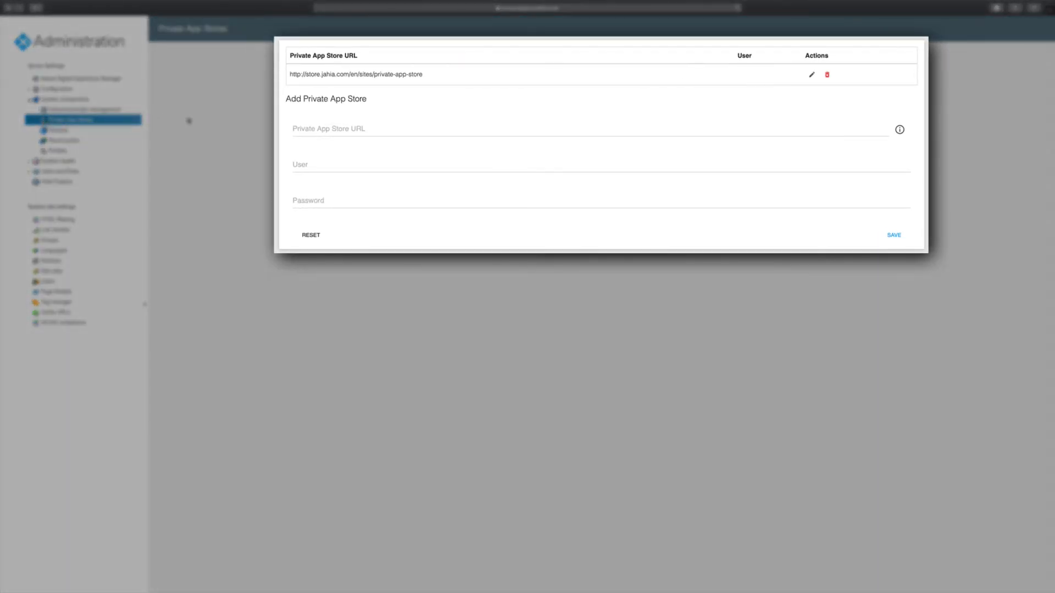
left_click(308, 129)
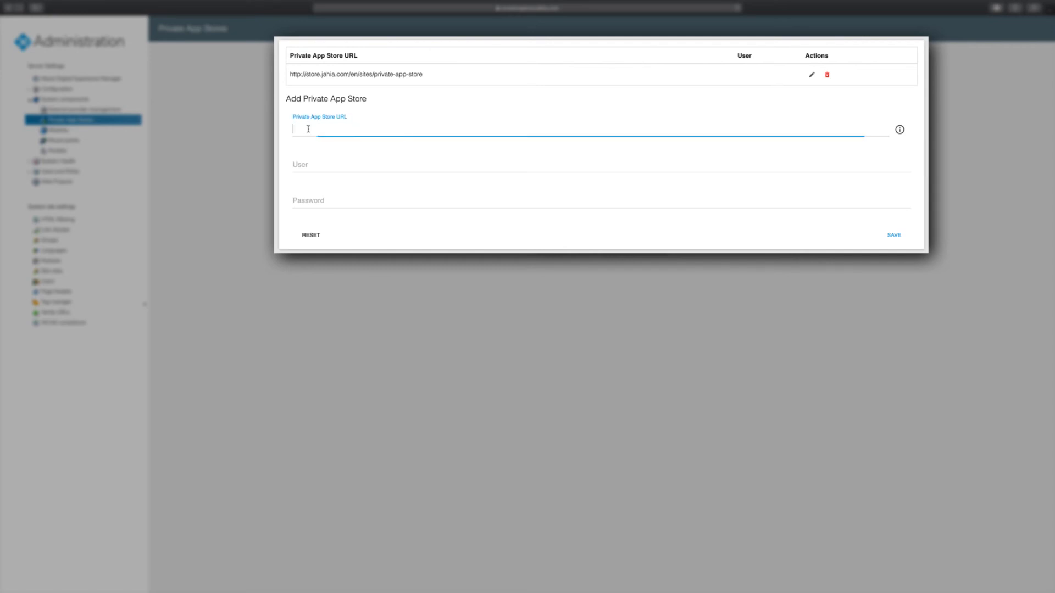
type("https://store.companydomain.com")
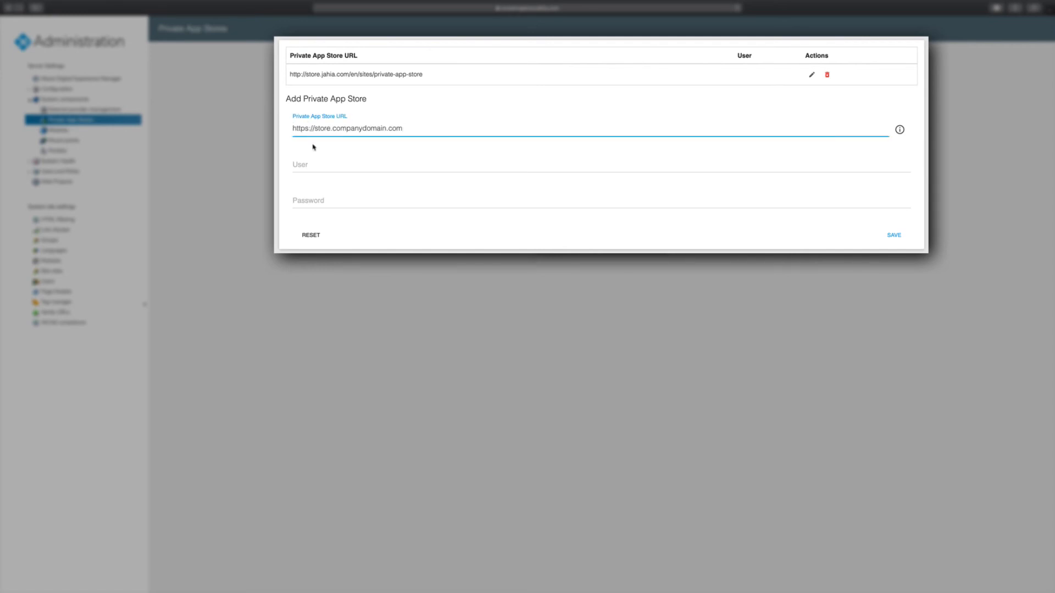
left_click(316, 167)
type("admin")
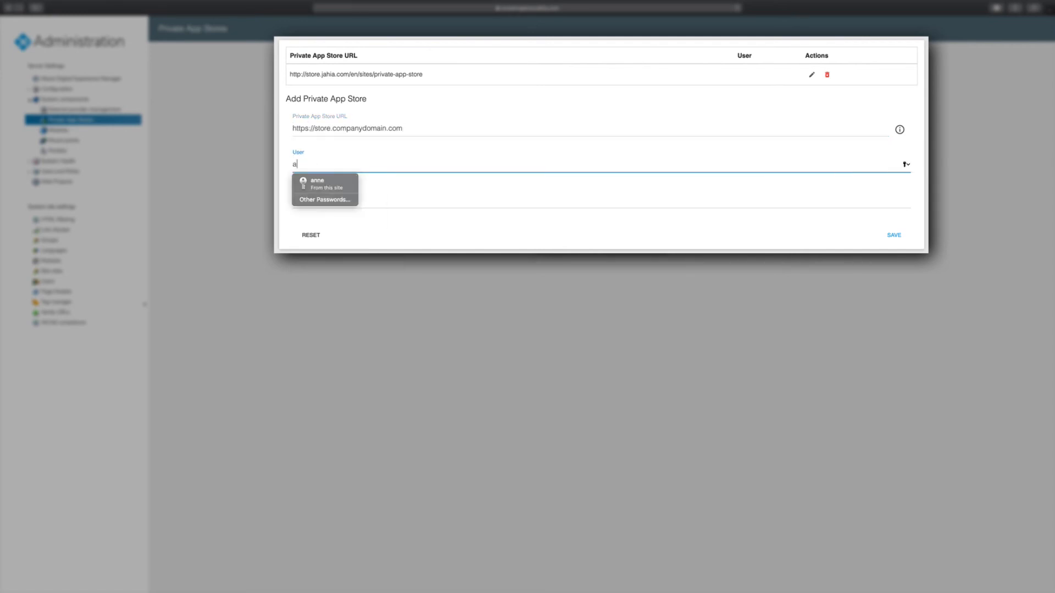
key("Tab")
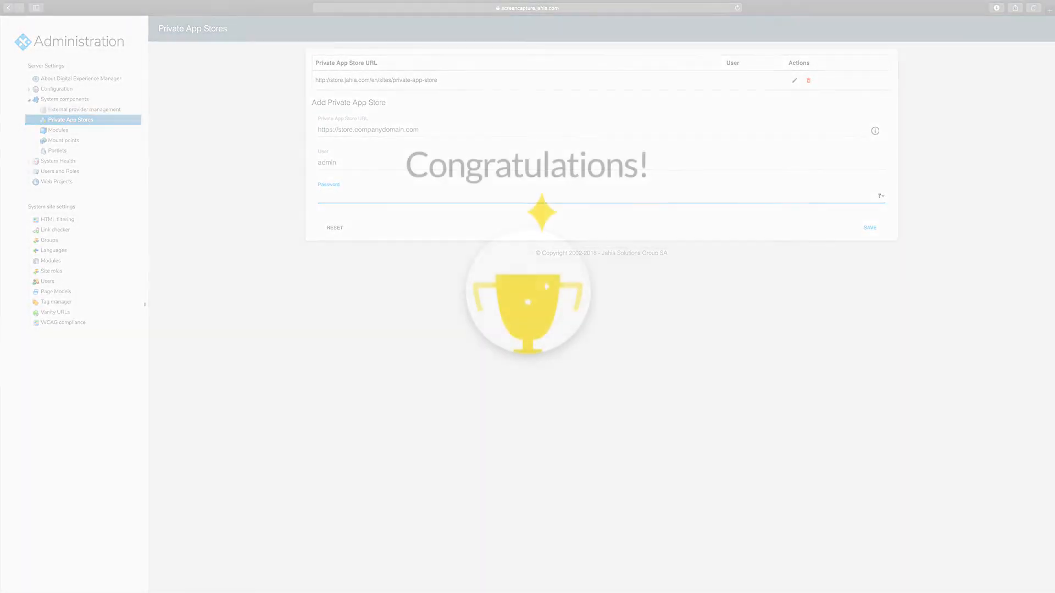